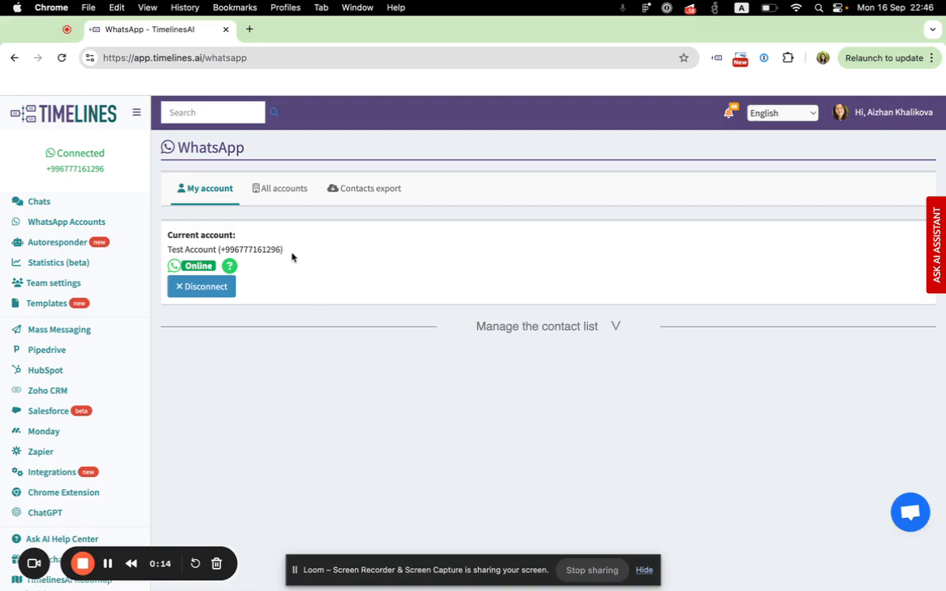
{"action": "left_click_drag", "start_coordinate": [287, 250], "coordinate": [168, 253]}
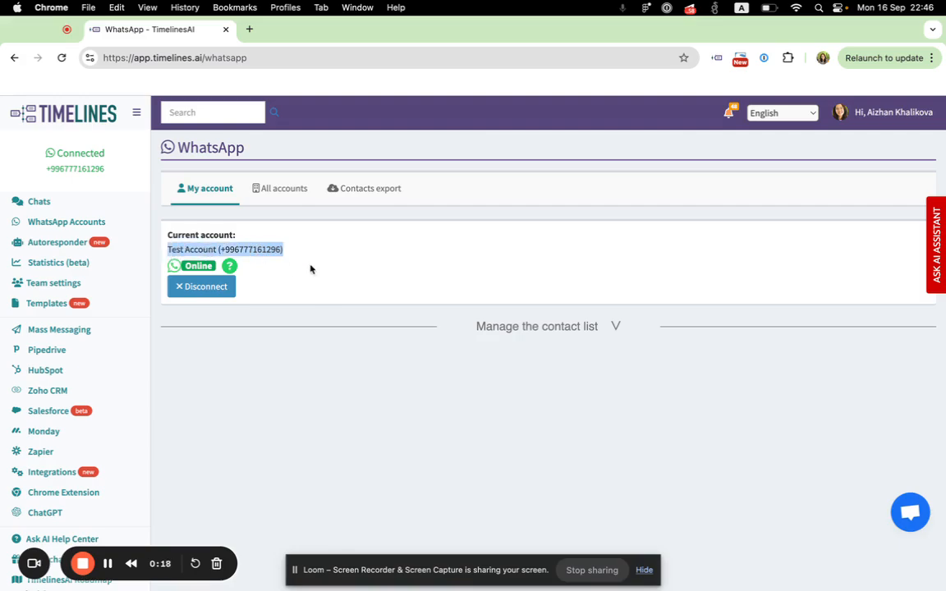
{"action": "left_click", "coordinate": [268, 250]}
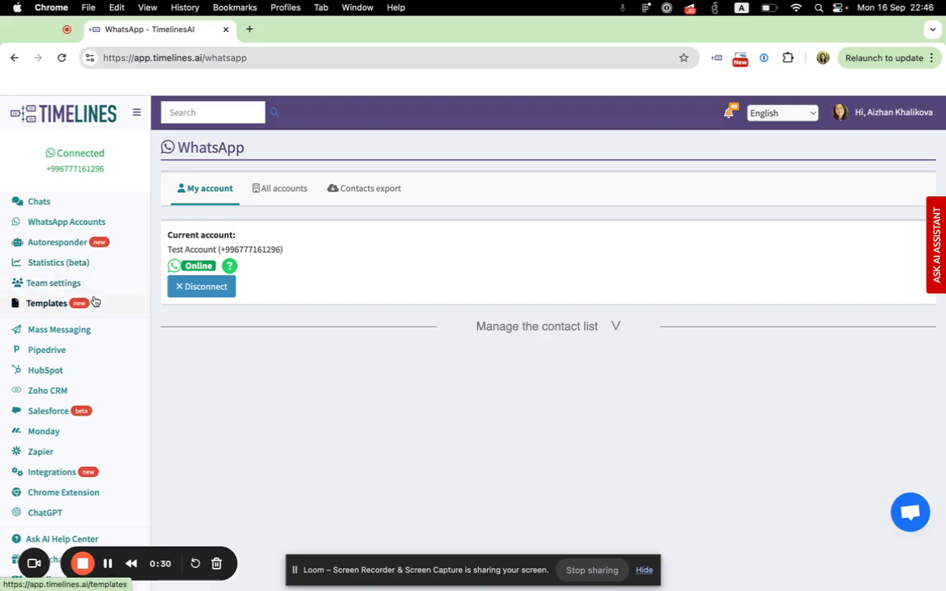
Connect Zoho CRM to TimelinesAI and accept the requested access to the Zoho account data
{"action": "left_click", "coordinate": [37, 398]}
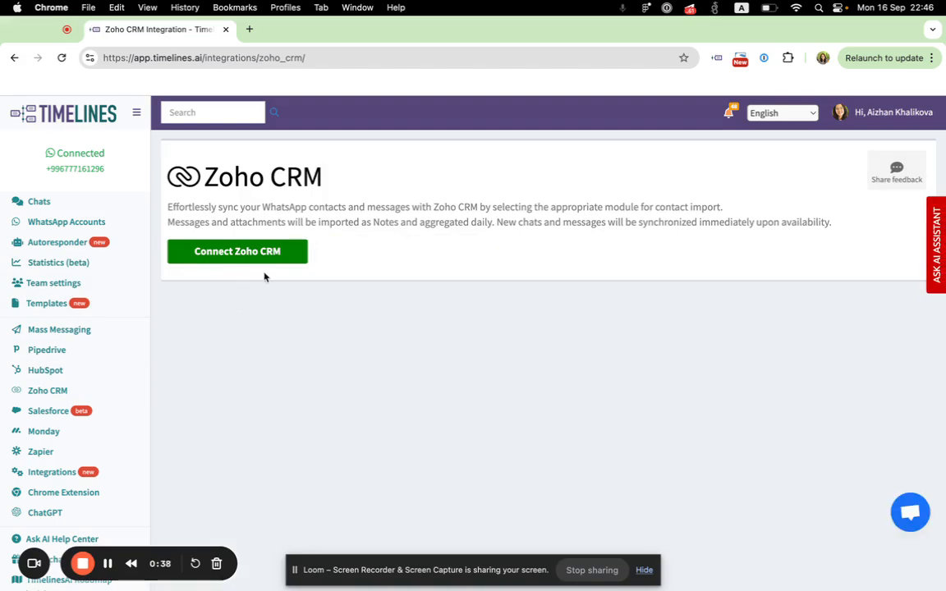
{"action": "left_click", "coordinate": [263, 258]}
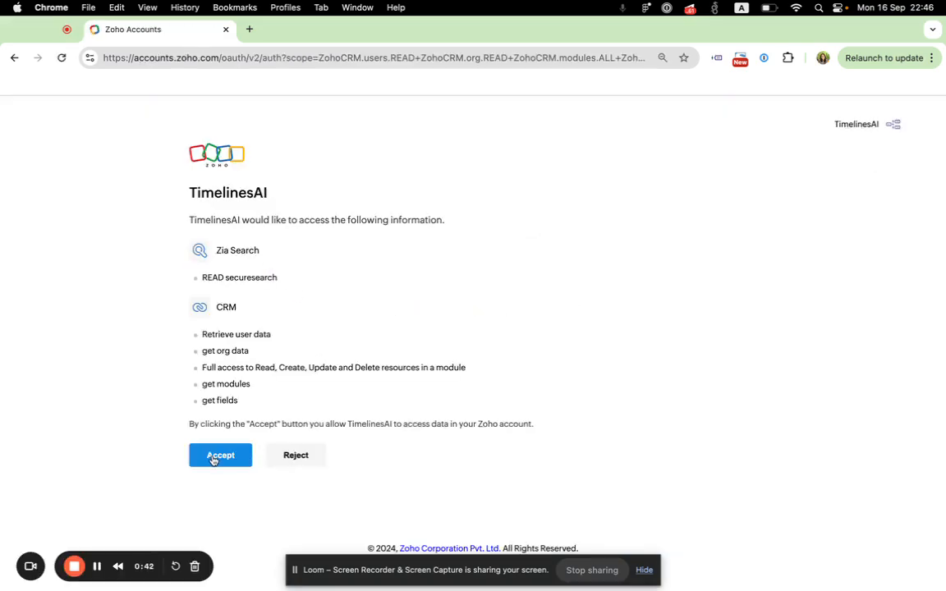
{"action": "left_click", "coordinate": [212, 458]}
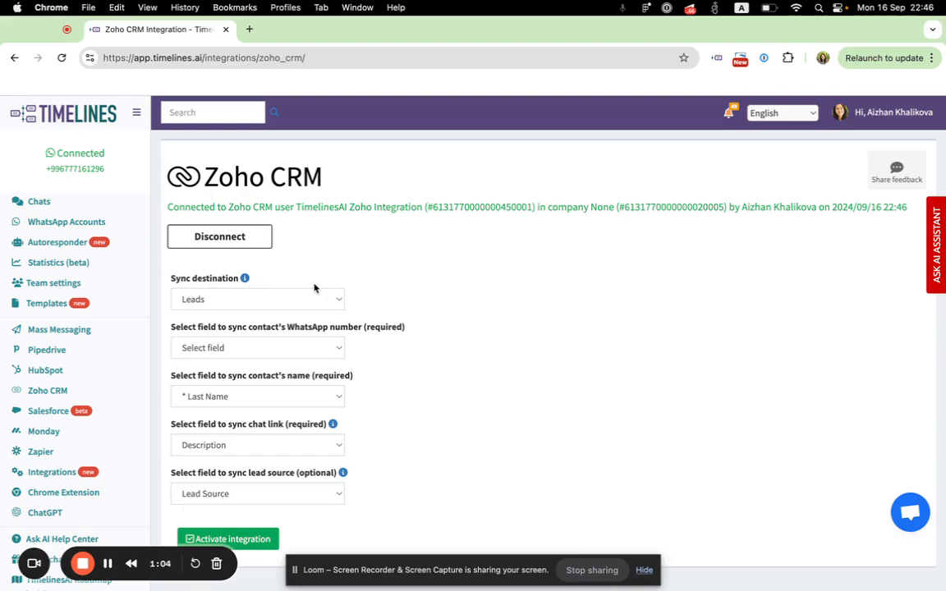
Activate the Zoho integration with Leads as sync destination, Phone for the WhatsApp number and Last Name for the contact's name
{"action": "left_click", "coordinate": [219, 300]}
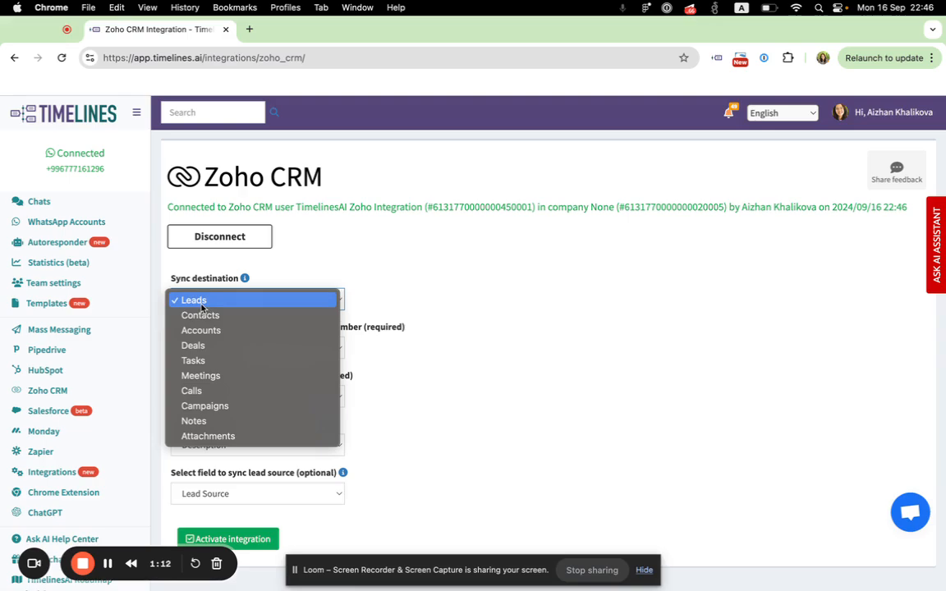
{"action": "left_click", "coordinate": [202, 302]}
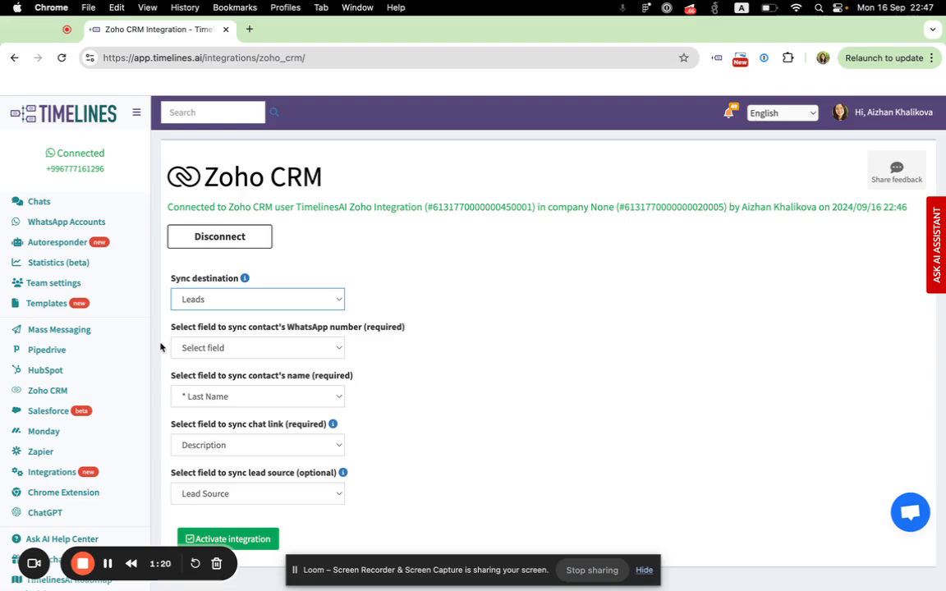
{"action": "left_click", "coordinate": [211, 348]}
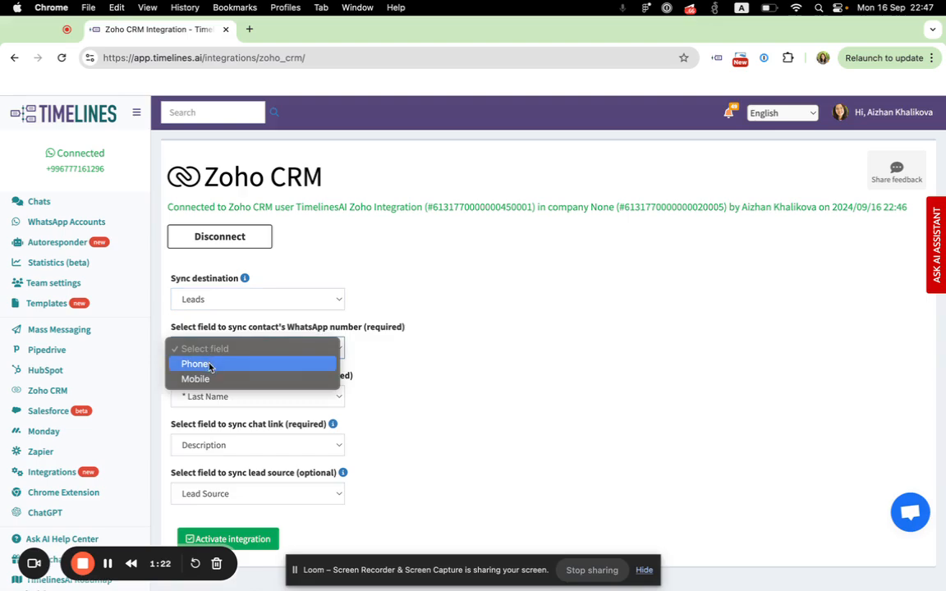
{"action": "left_click", "coordinate": [207, 366]}
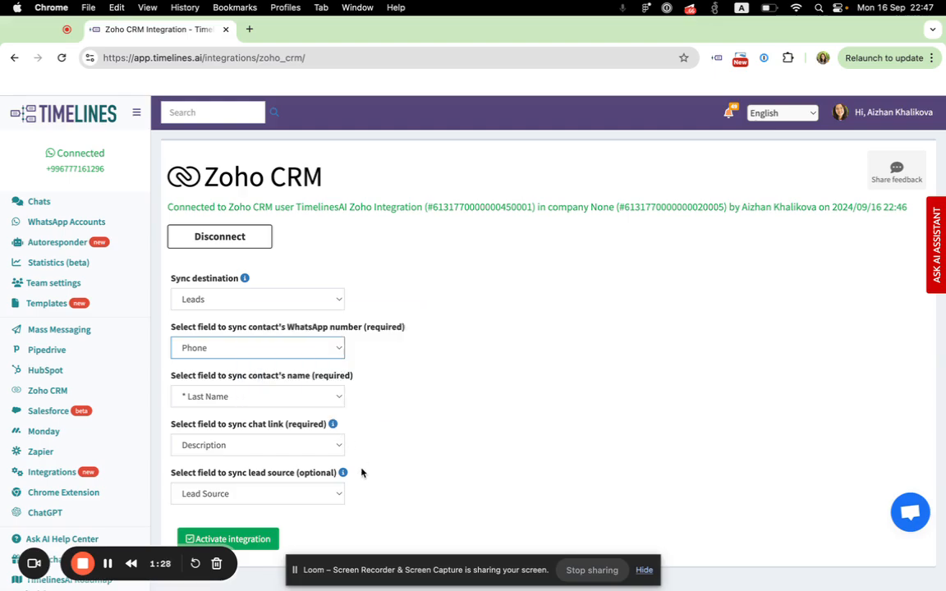
{"action": "left_click", "coordinate": [238, 395]}
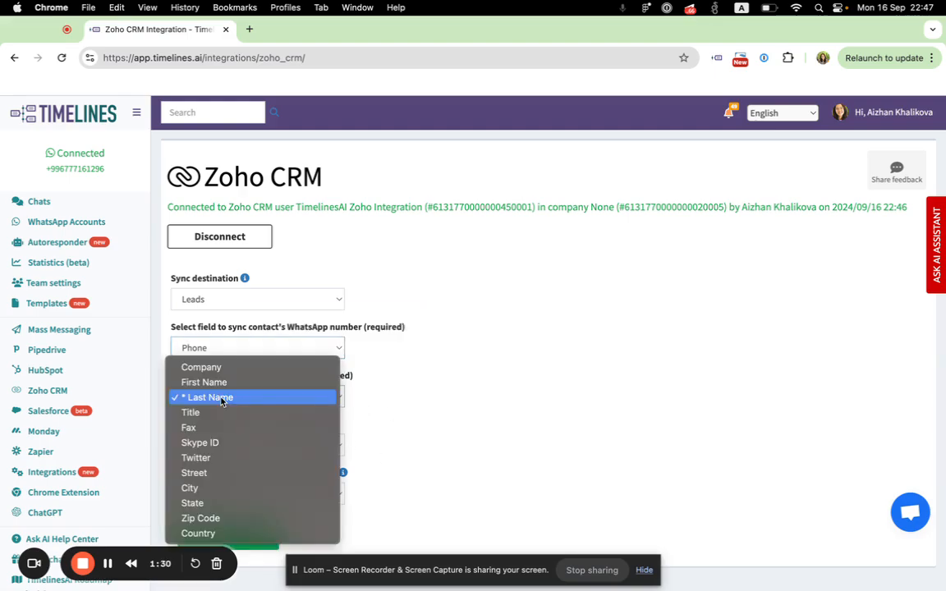
{"action": "left_click", "coordinate": [236, 399]}
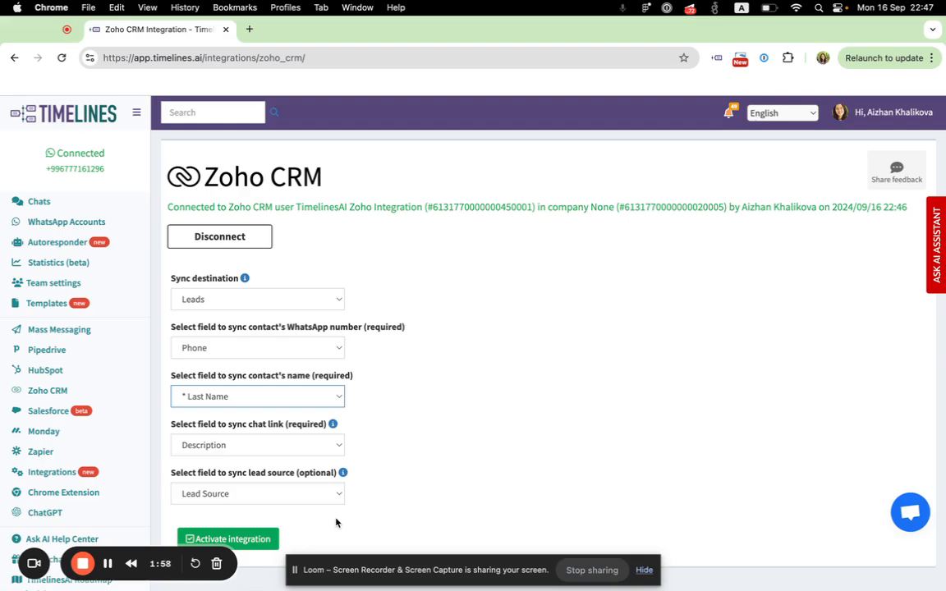
{"action": "left_click", "coordinate": [249, 540]}
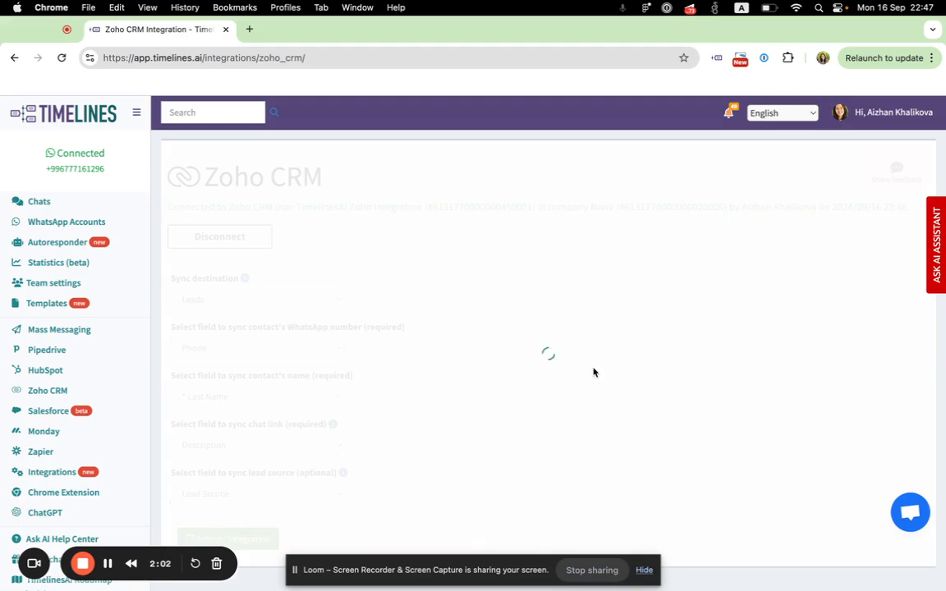
Run the Zoho integration test and open the chat containing the new test message
{"action": "left_click", "coordinate": [355, 542]}
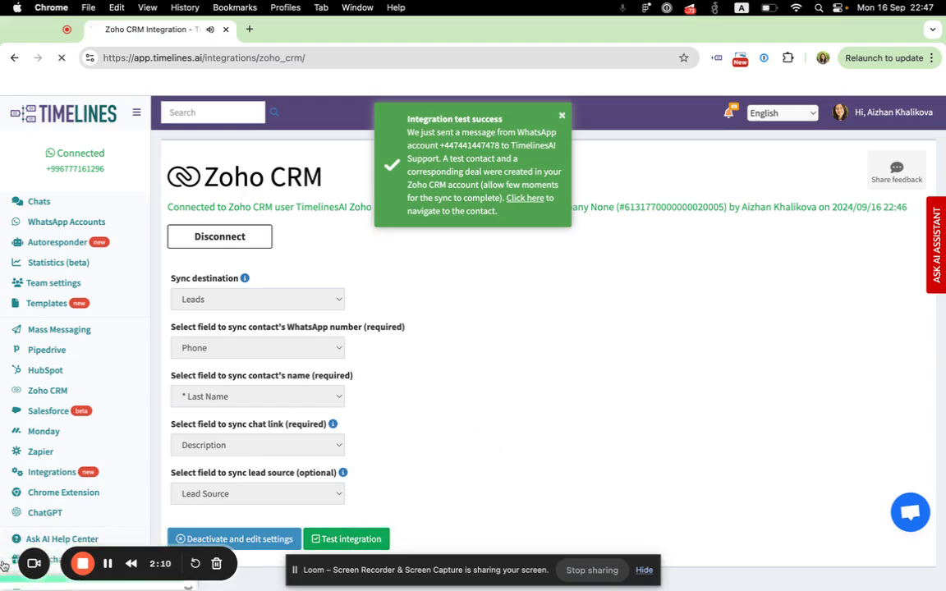
{"action": "left_click", "coordinate": [10, 565]}
Check the Sync Log of the newest test message, refreshing and reopening the integrations history until its entries load
{"action": "mouse_move", "coordinate": [357, 259]}
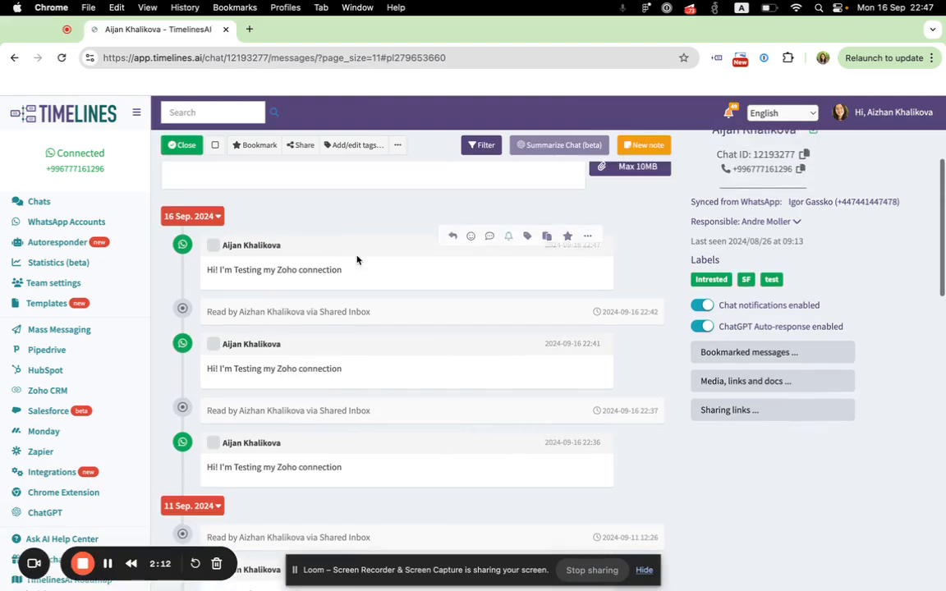
{"action": "left_click", "coordinate": [587, 231]}
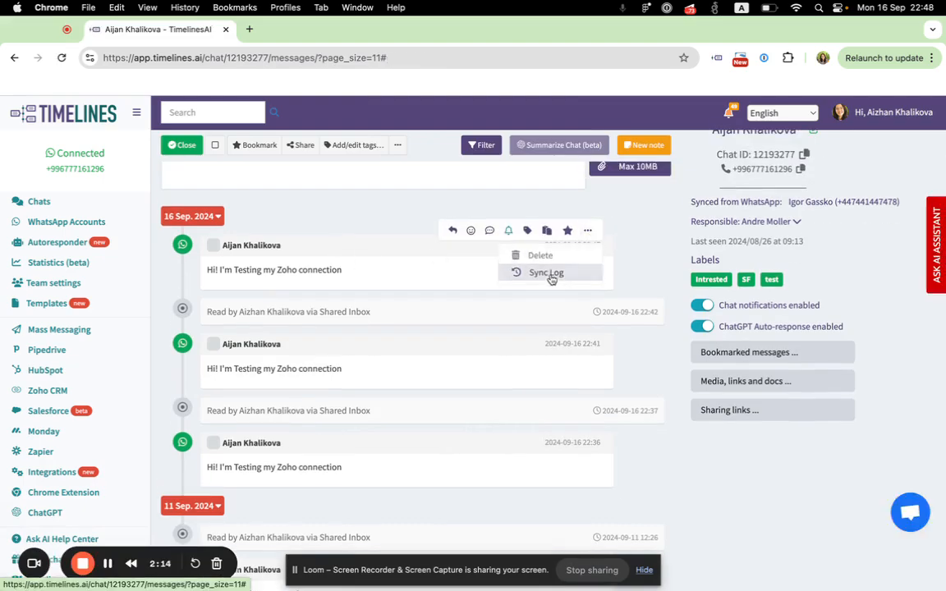
{"action": "left_click", "coordinate": [551, 277]}
{"action": "left_click", "coordinate": [588, 198]}
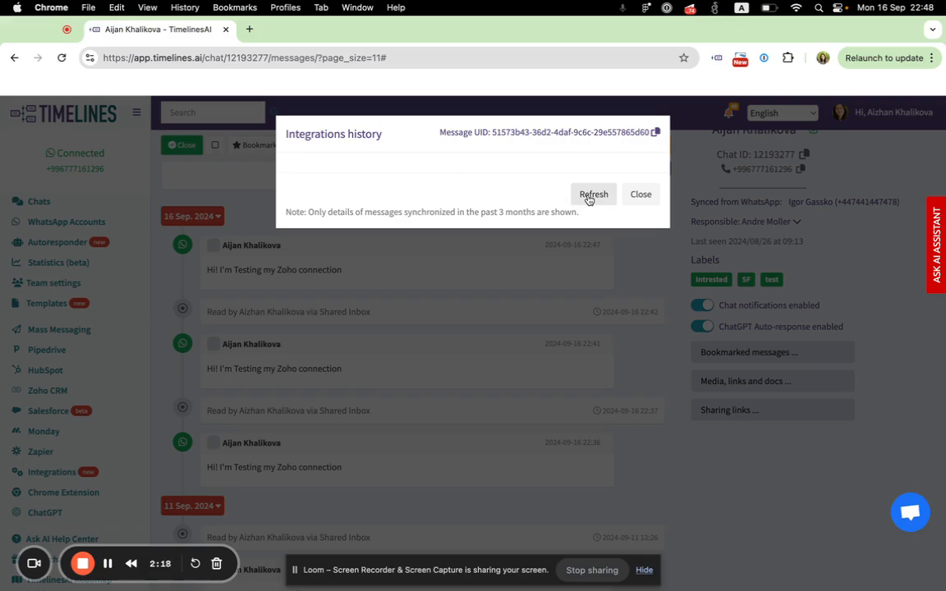
{"action": "left_click", "coordinate": [589, 198]}
{"action": "left_click", "coordinate": [590, 199]}
{"action": "left_click", "coordinate": [590, 199]}
{"action": "left_click", "coordinate": [640, 194]}
{"action": "left_click", "coordinate": [587, 230]}
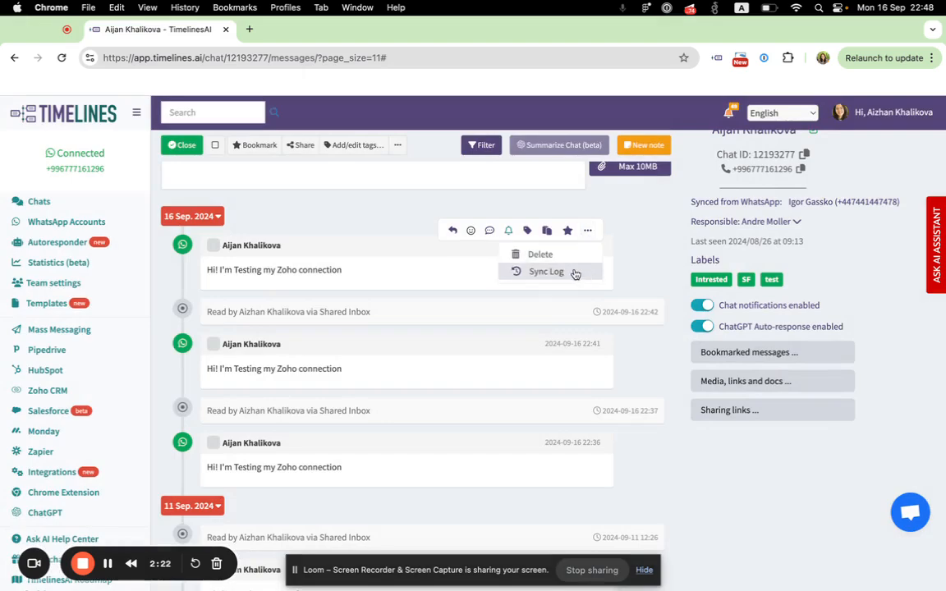
{"action": "left_click", "coordinate": [562, 273]}
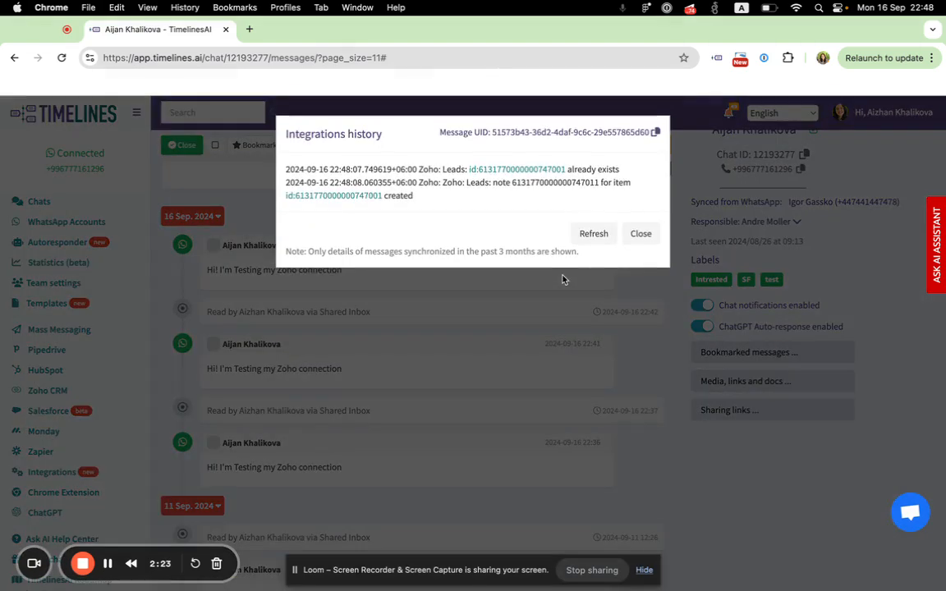
Open the synced Zoho lead from the integrations history and review its lead source, description chat link and WhatsApp notes
{"action": "left_click", "coordinate": [489, 170]}
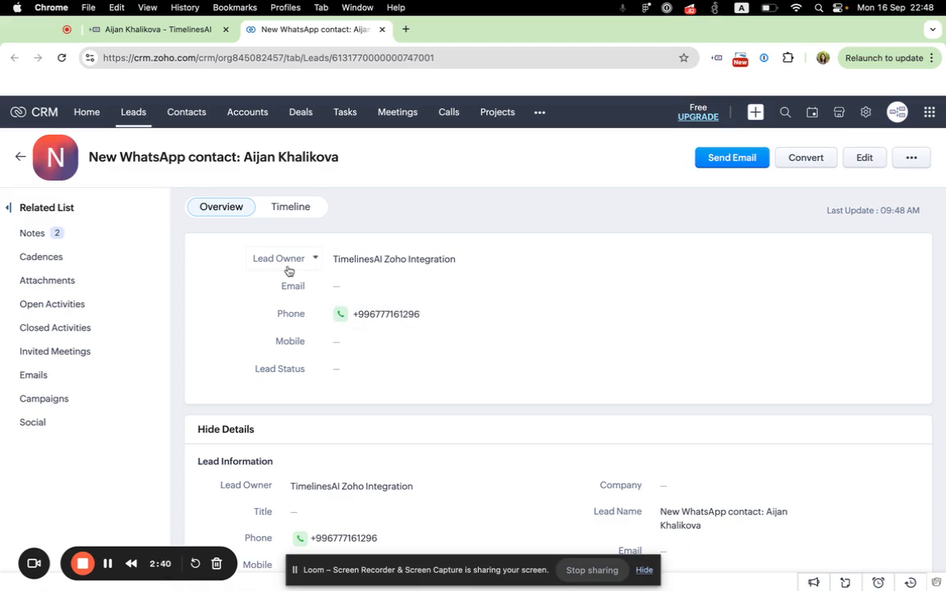
{"action": "scroll", "coordinate": [415, 355], "scroll_direction": "down", "scroll_amount": 5}
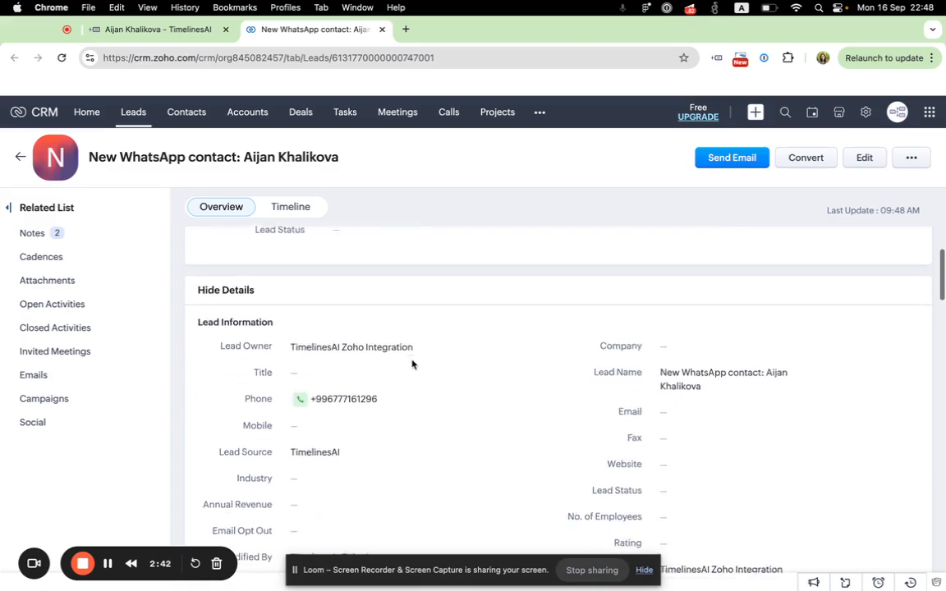
{"action": "scroll", "coordinate": [410, 391], "scroll_direction": "down", "scroll_amount": 3}
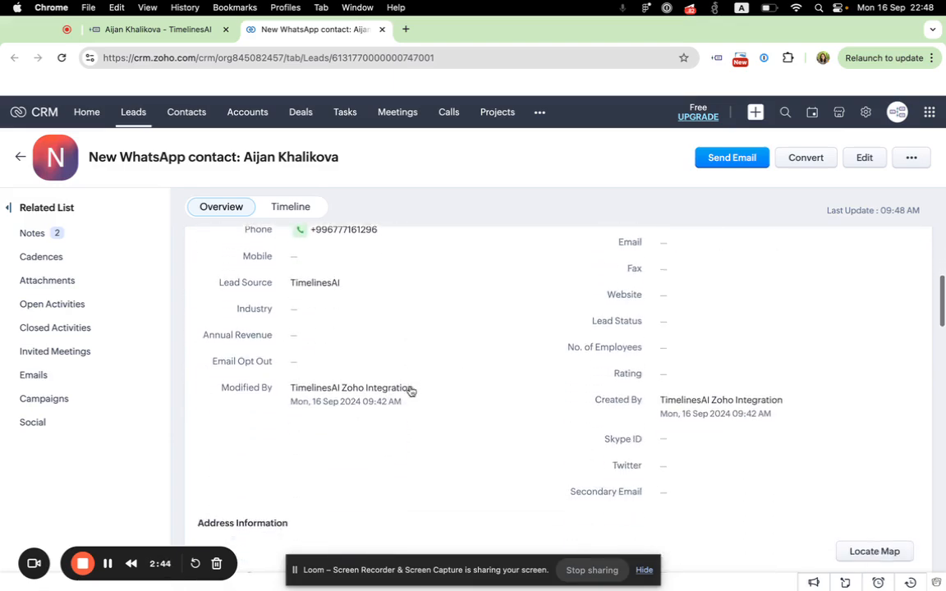
{"action": "scroll", "coordinate": [410, 391], "scroll_direction": "up", "scroll_amount": 1}
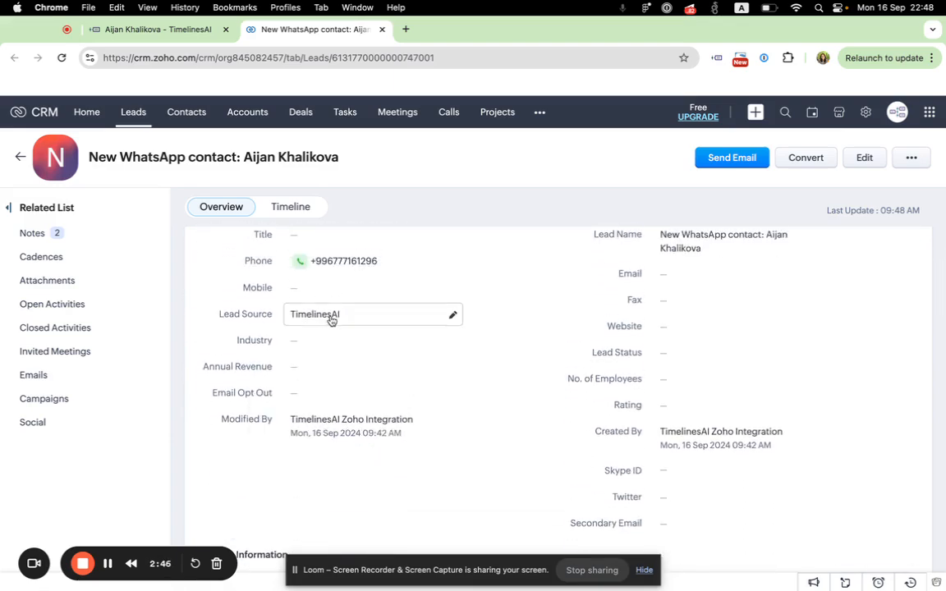
{"action": "scroll", "coordinate": [386, 430], "scroll_direction": "down", "scroll_amount": 1}
{"action": "scroll", "coordinate": [387, 430], "scroll_direction": "down", "scroll_amount": 7}
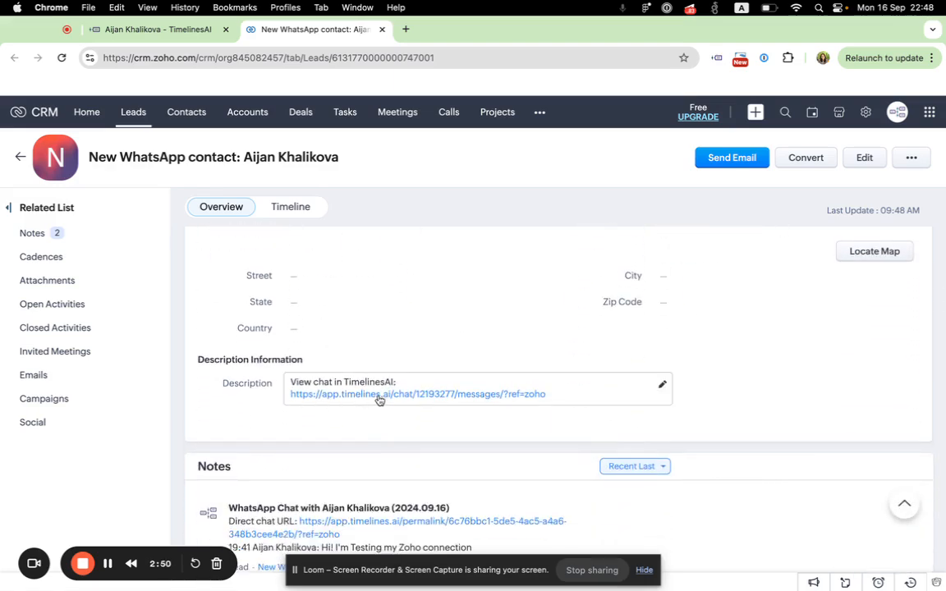
{"action": "scroll", "coordinate": [372, 447], "scroll_direction": "down", "scroll_amount": 4}
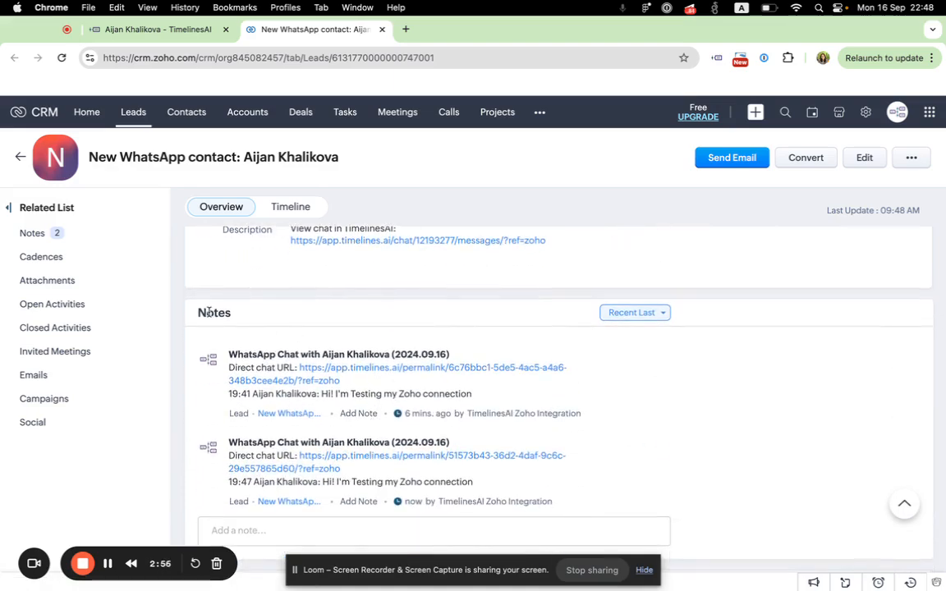
{"action": "scroll", "coordinate": [325, 419], "scroll_direction": "down", "scroll_amount": 2}
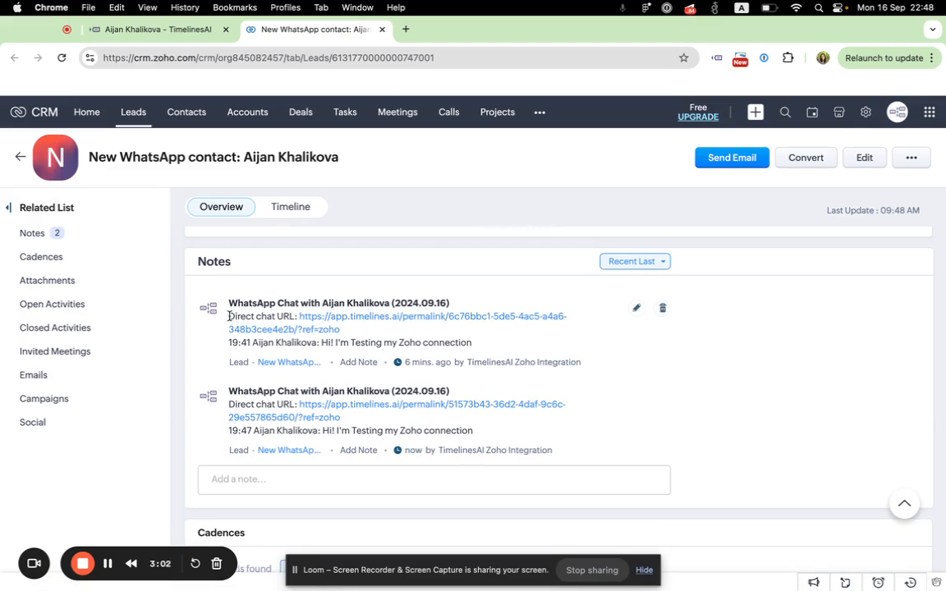
{"action": "left_click_drag", "start_coordinate": [229, 316], "coordinate": [293, 320]}
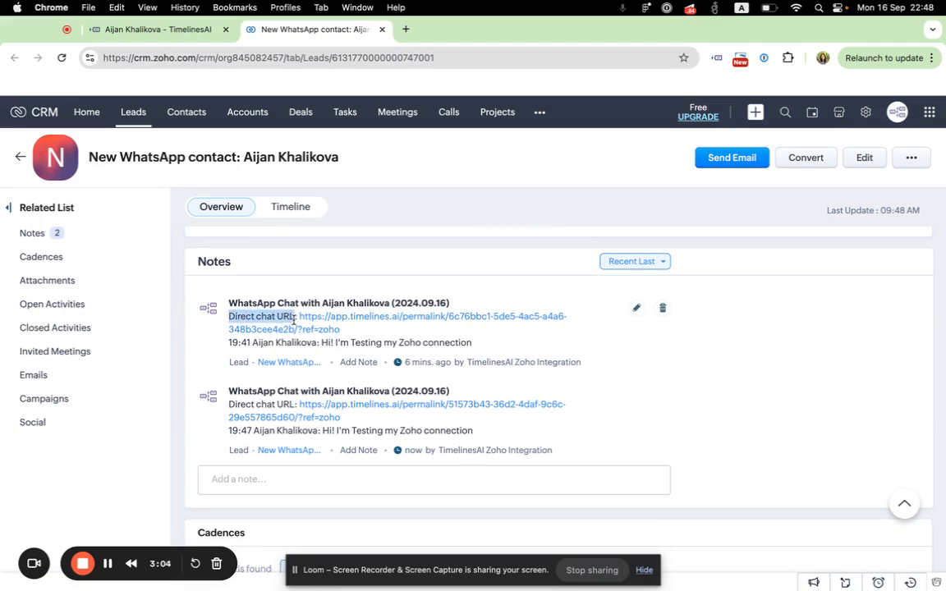
{"action": "left_click", "coordinate": [542, 336]}
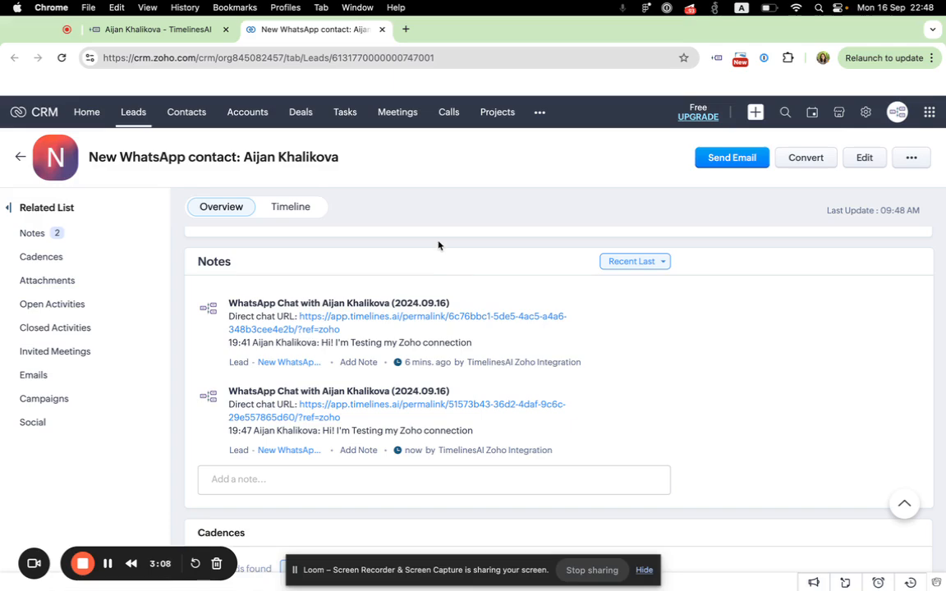
Return to the TimelinesAI chat, close the integrations history and open the Zoho CRM integration page
{"action": "left_click", "coordinate": [182, 33]}
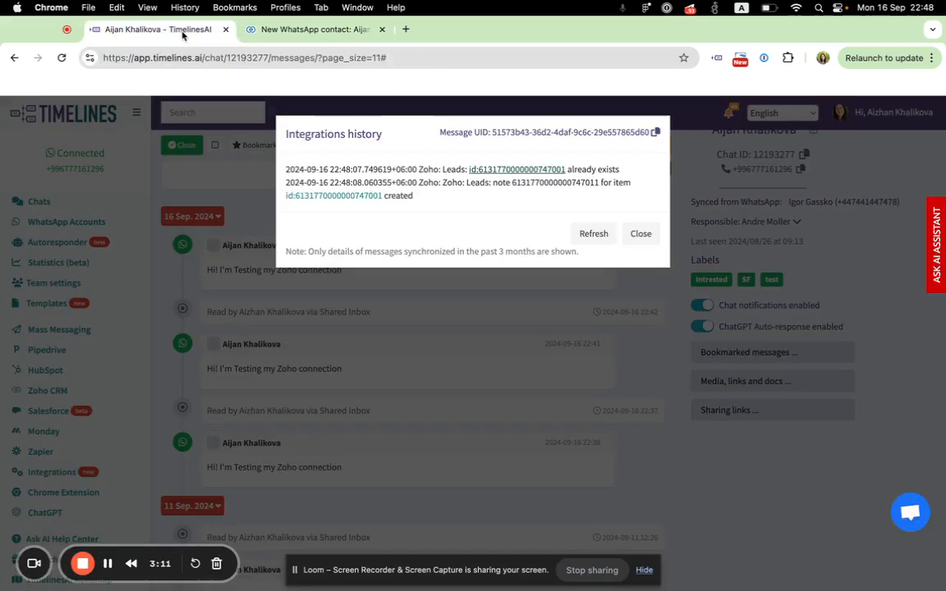
{"action": "left_click", "coordinate": [644, 238]}
{"action": "left_click", "coordinate": [45, 390]}
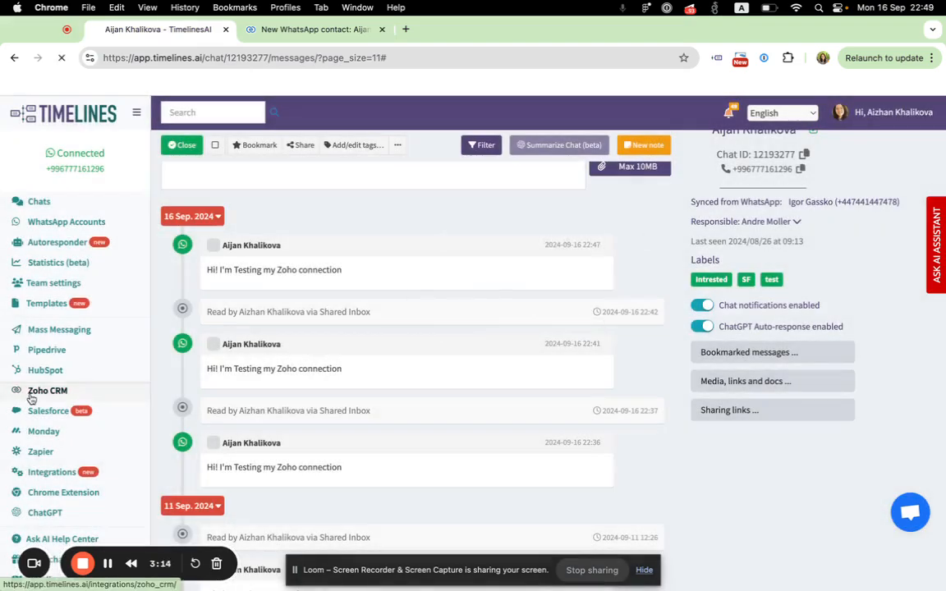